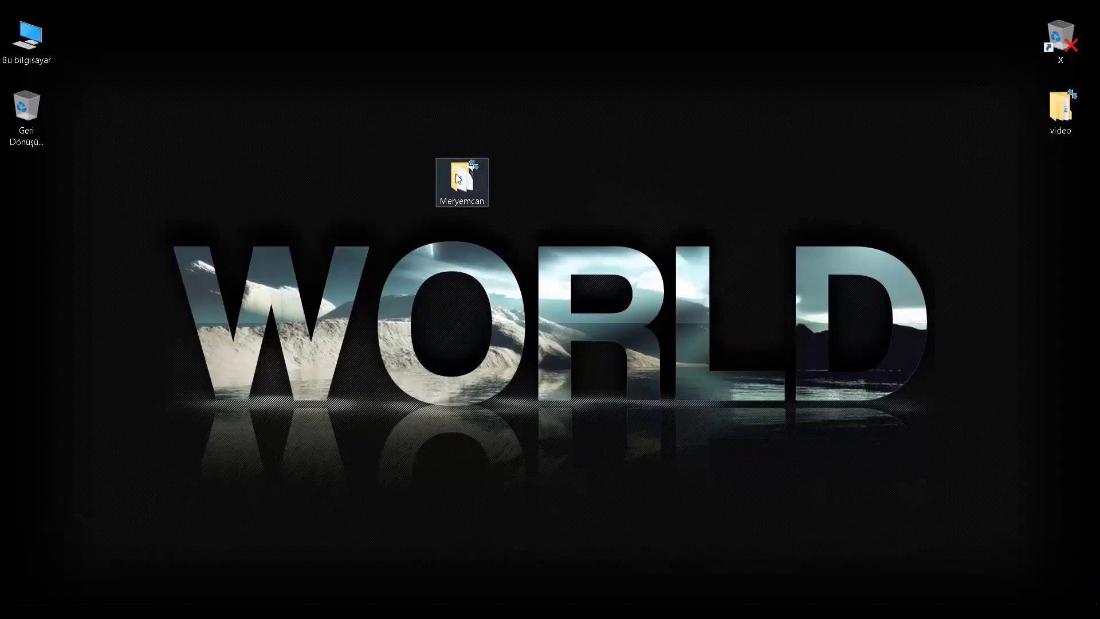
double_click(459, 178)
drag(560, 277, 523, 154)
click(554, 361)
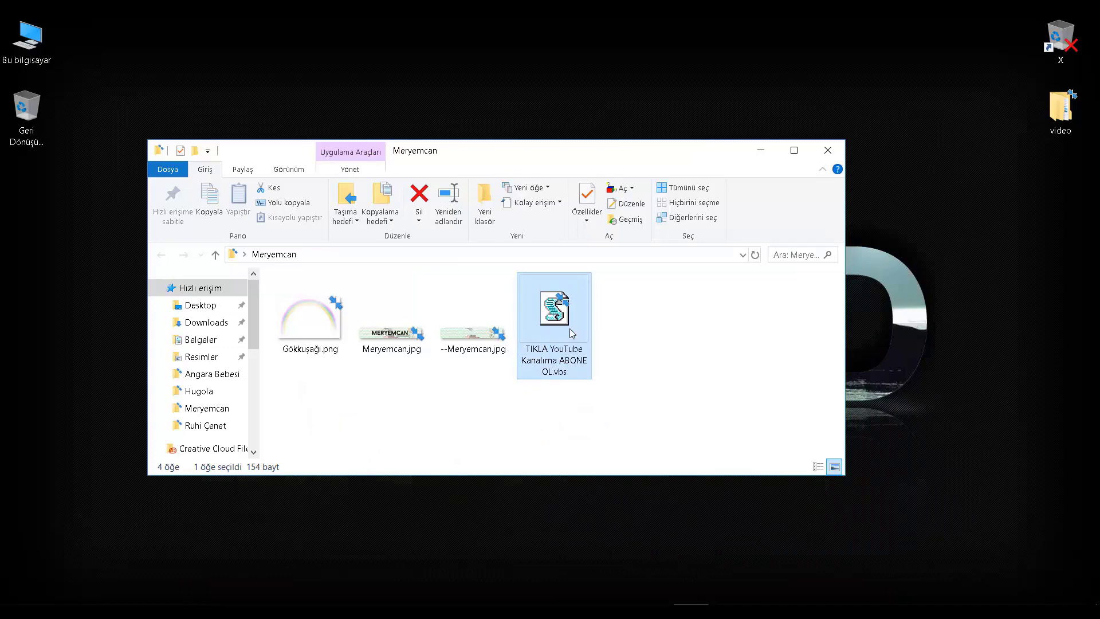
double_click(571, 333)
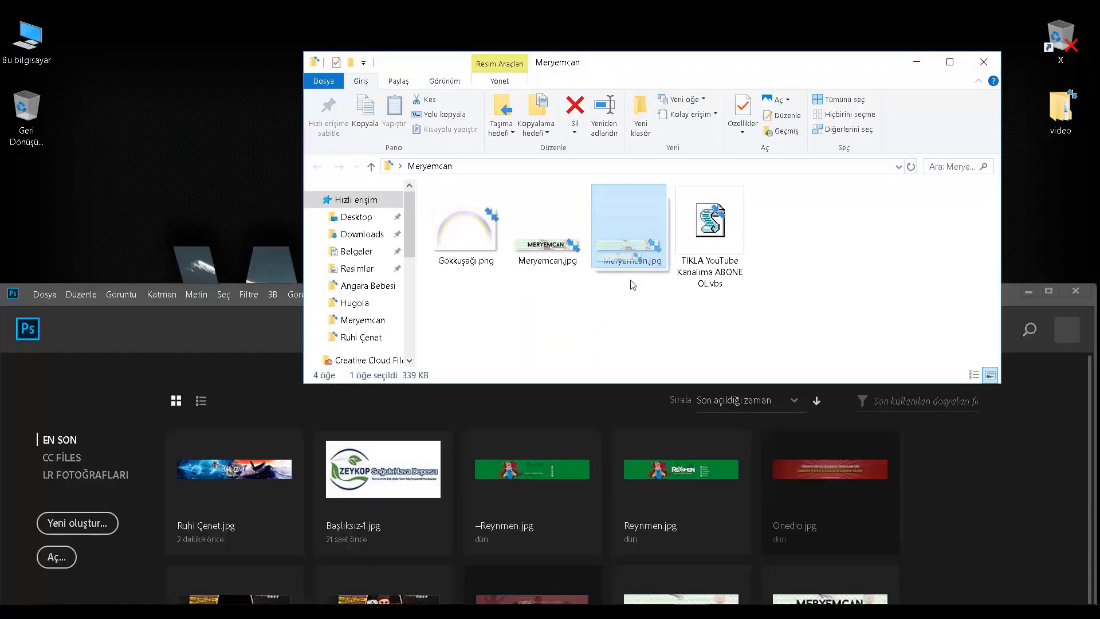
drag(633, 285, 607, 500)
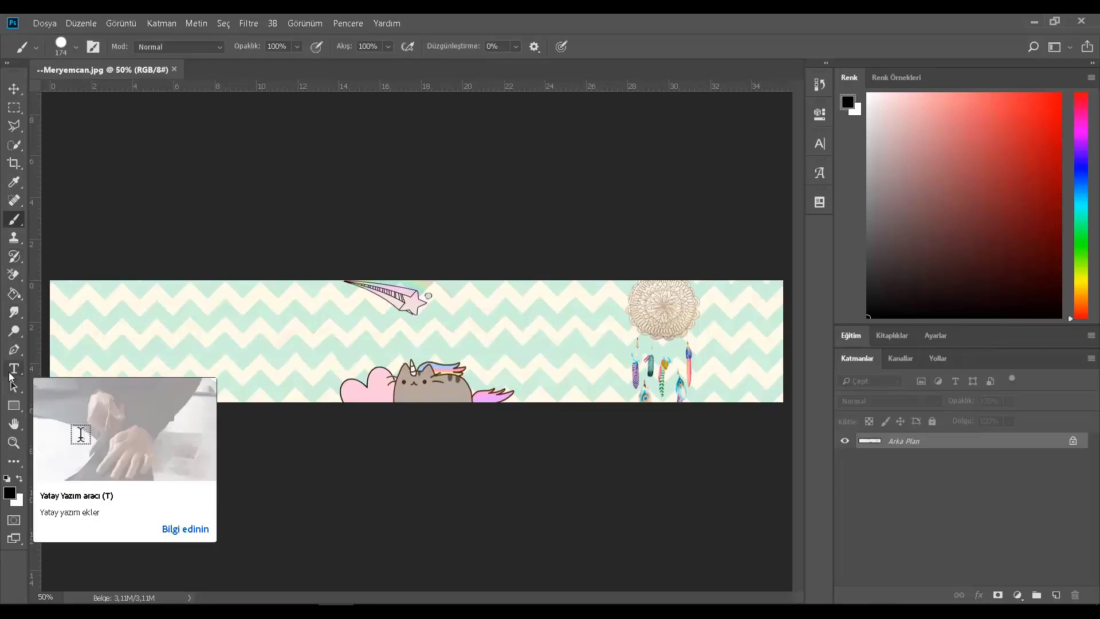
Add a text layer reading 'OSMAN TURGUT' in colour 000000 on the banner.
click(10, 372)
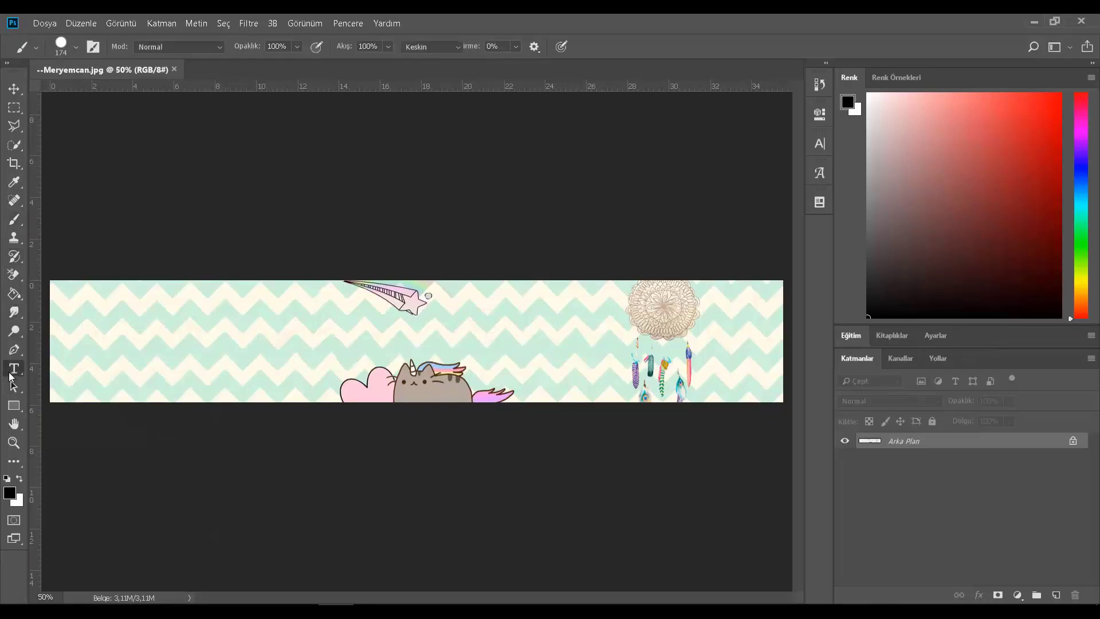
click(278, 360)
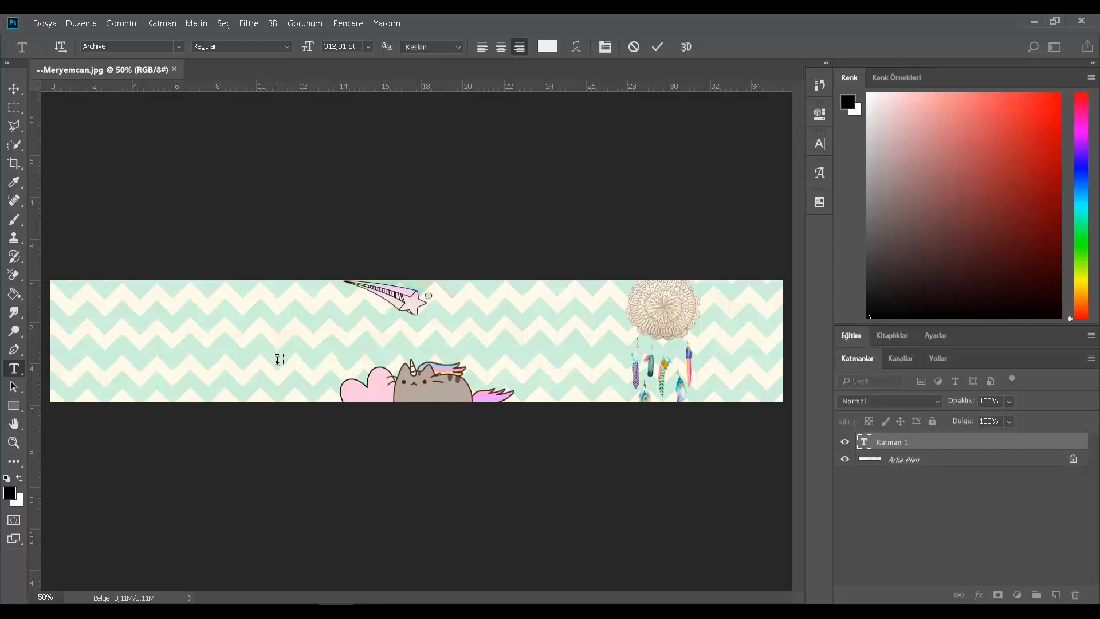
text(M)
click(547, 46)
text(000000)
key(Return)
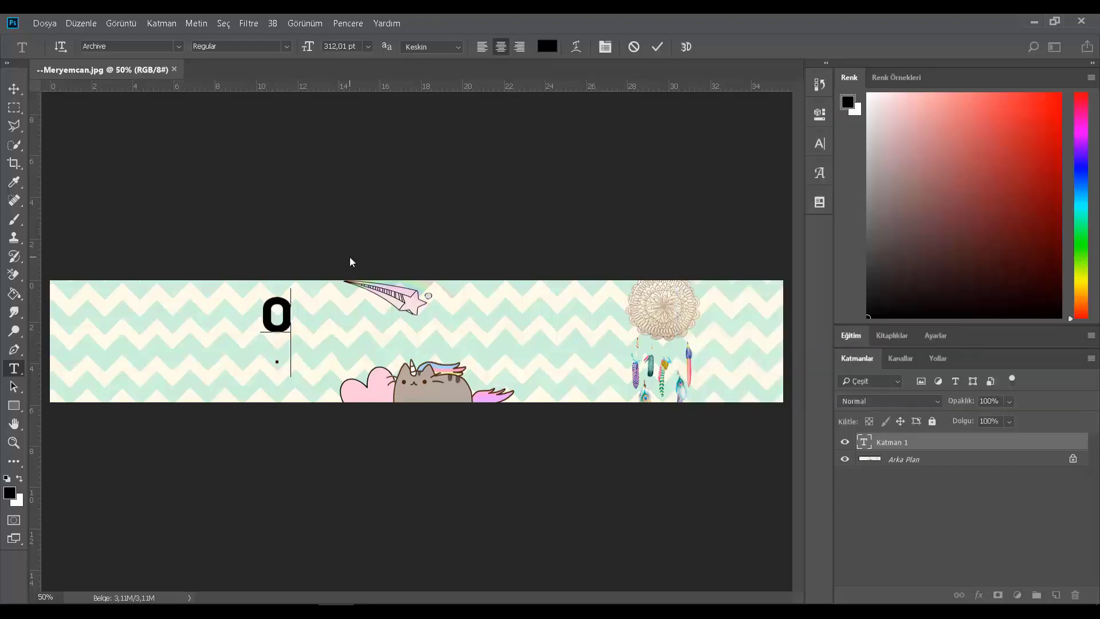
text(SMAN )
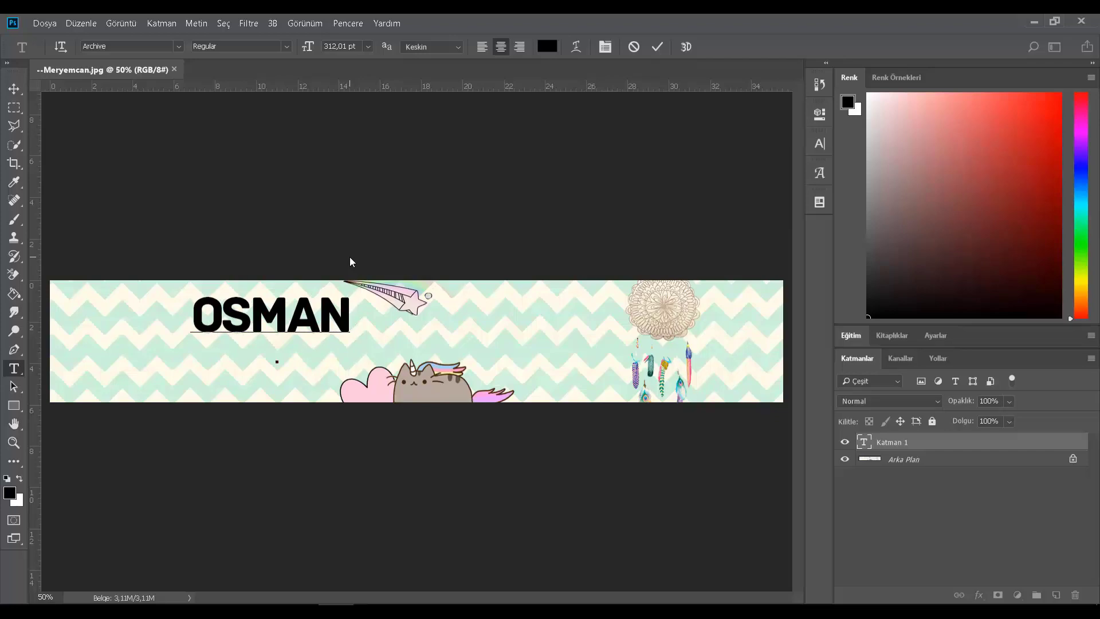
text(TURGUT)
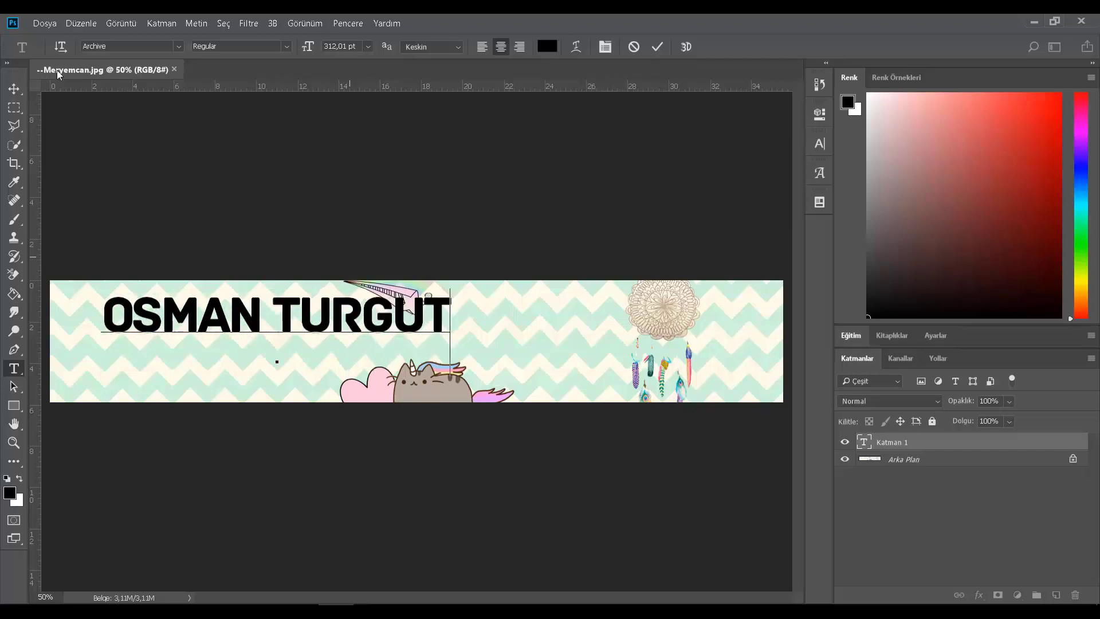
Apply the Bates Shower font, commit the title, and move it toward the centre.
click(180, 45)
key(Down)
key(Down)
key(Return)
click(15, 90)
mouse_move(380, 333)
mouse_down()
mouse_move(413, 293)
mouse_move(458, 344)
mouse_up()
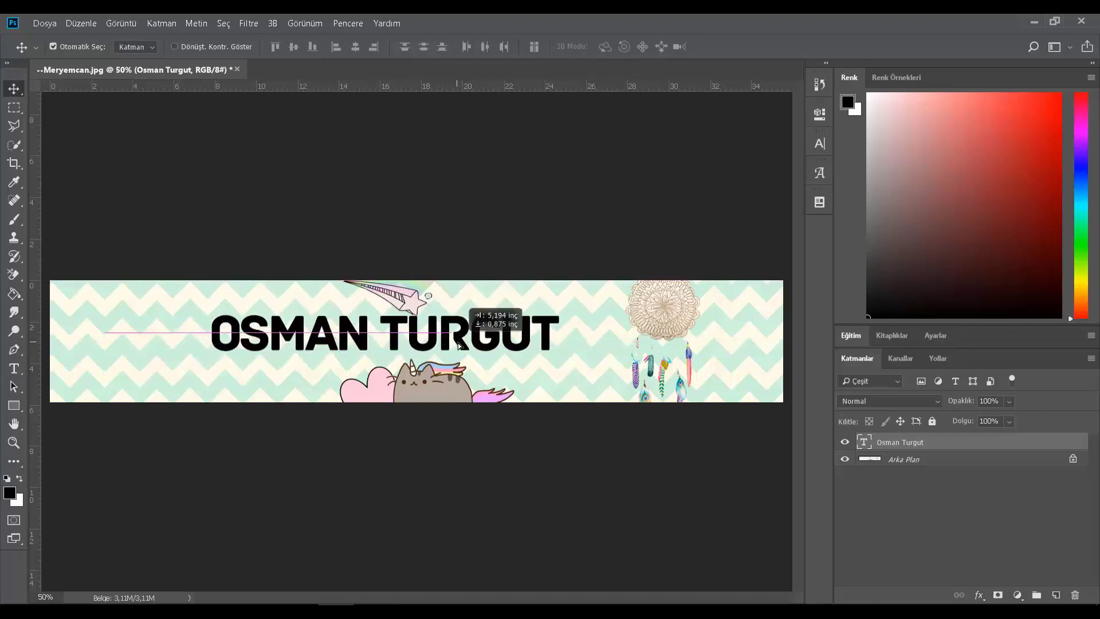
drag(458, 344, 490, 349)
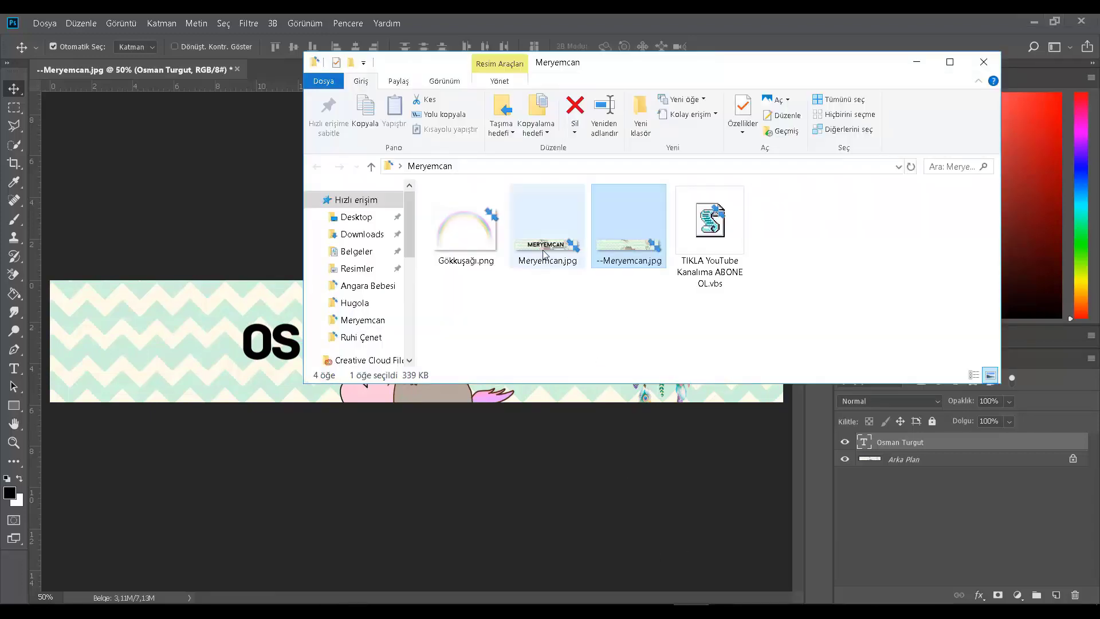
View Meryemcan.jpg as the finished reference, then close it and the folder window.
double_click(542, 249)
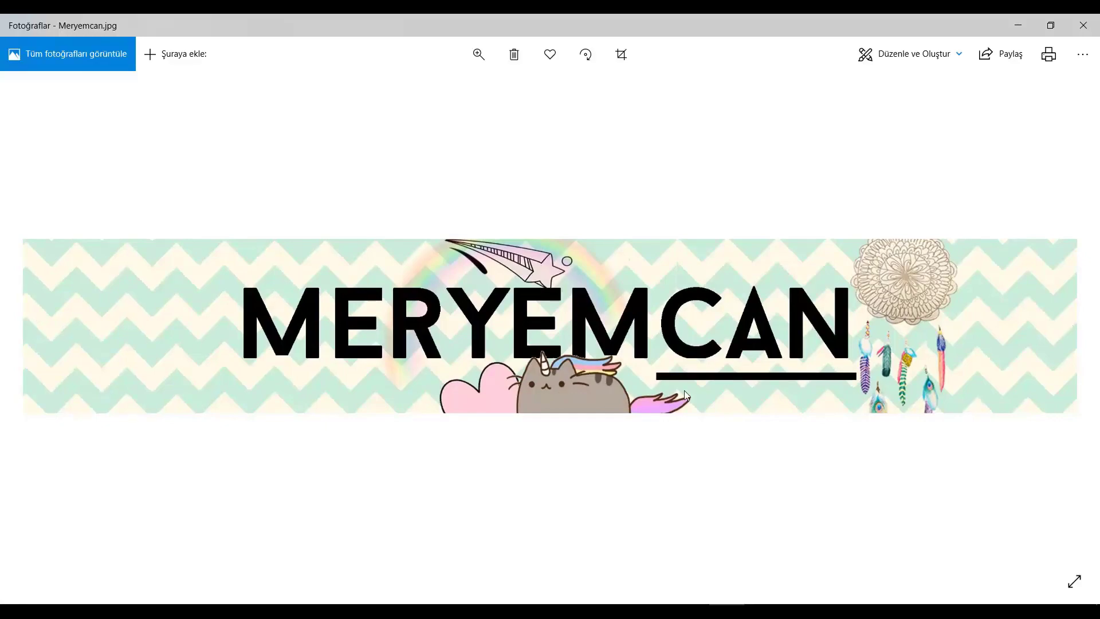
click(1017, 26)
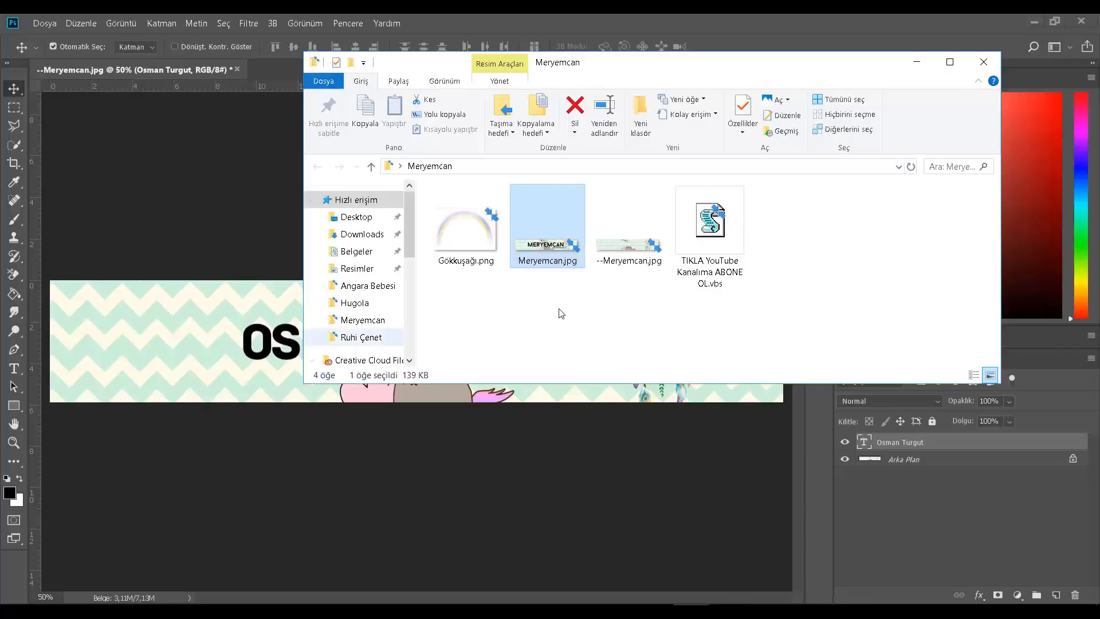
click(916, 62)
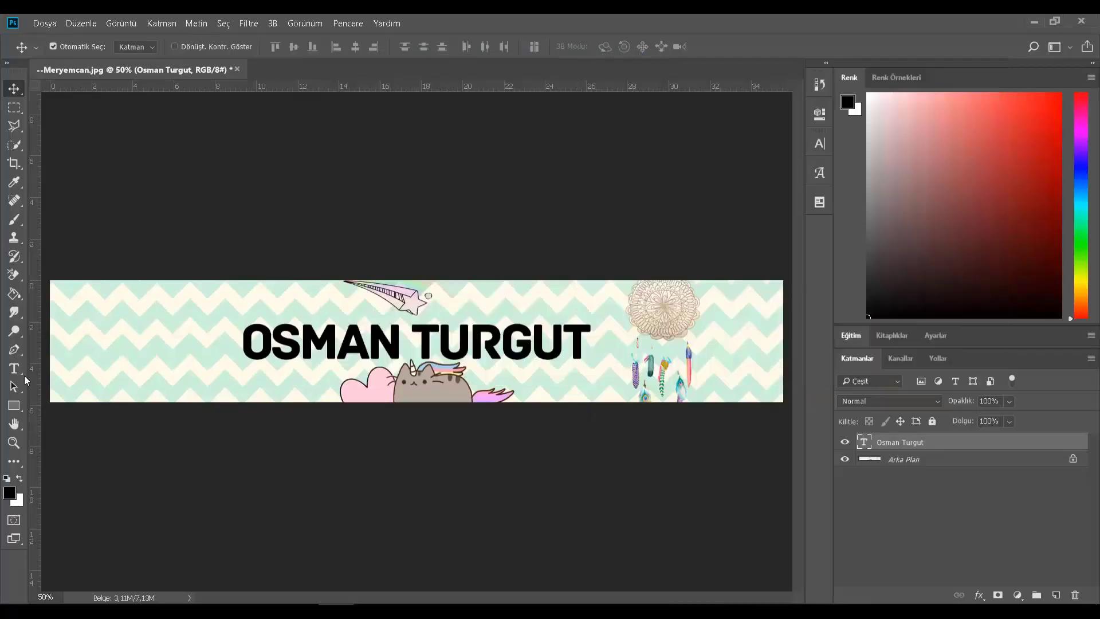
Draw a thin black rectangle bar beneath the title.
click(13, 406)
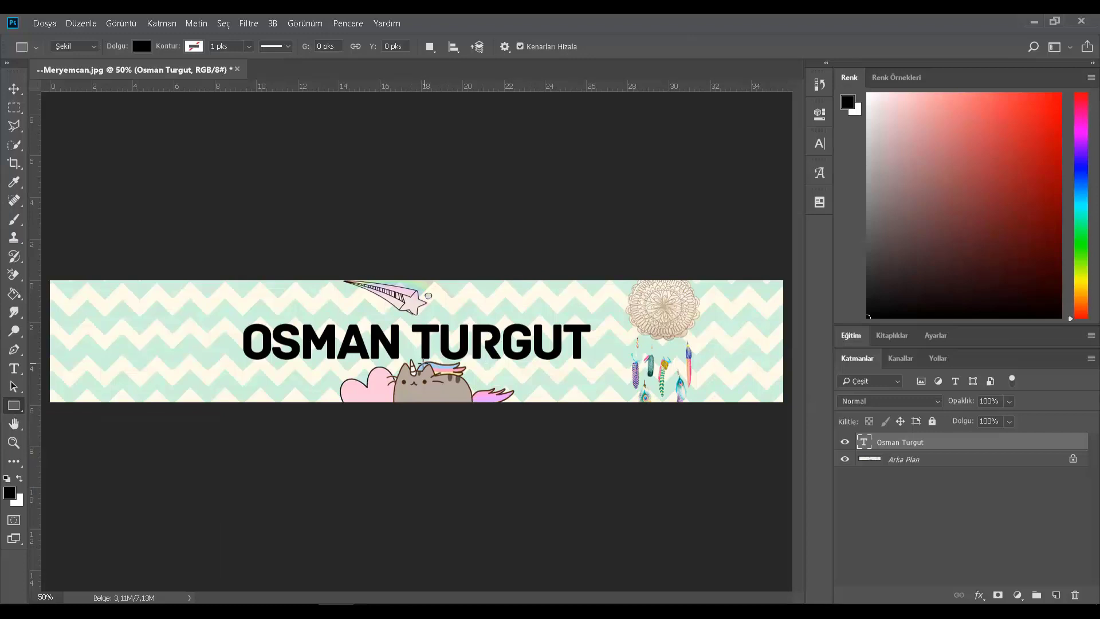
drag(418, 365, 591, 372)
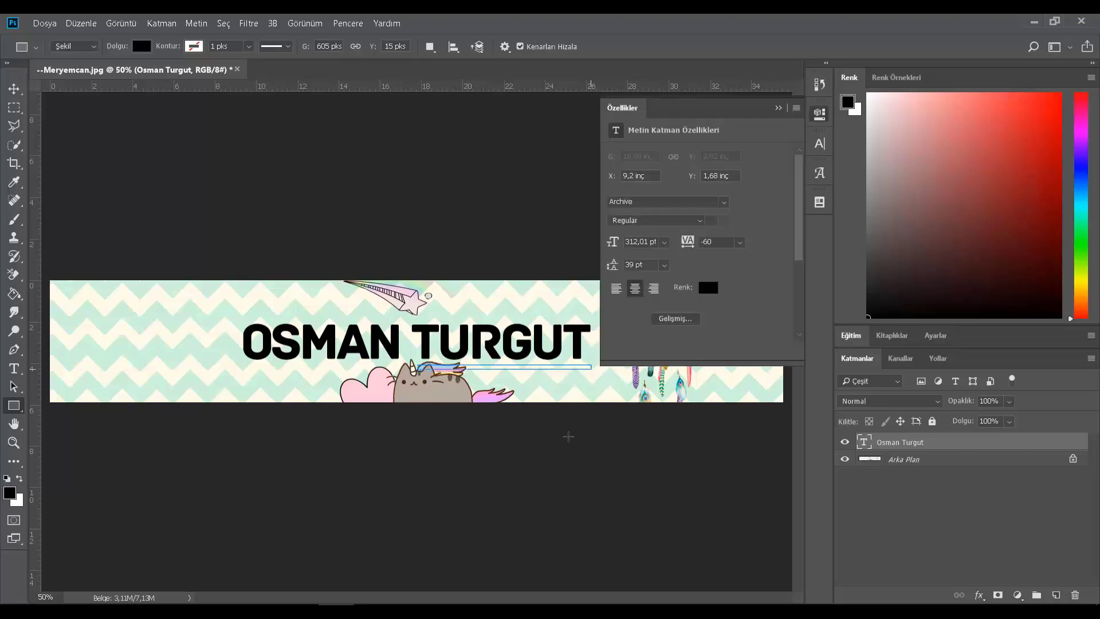
click(779, 109)
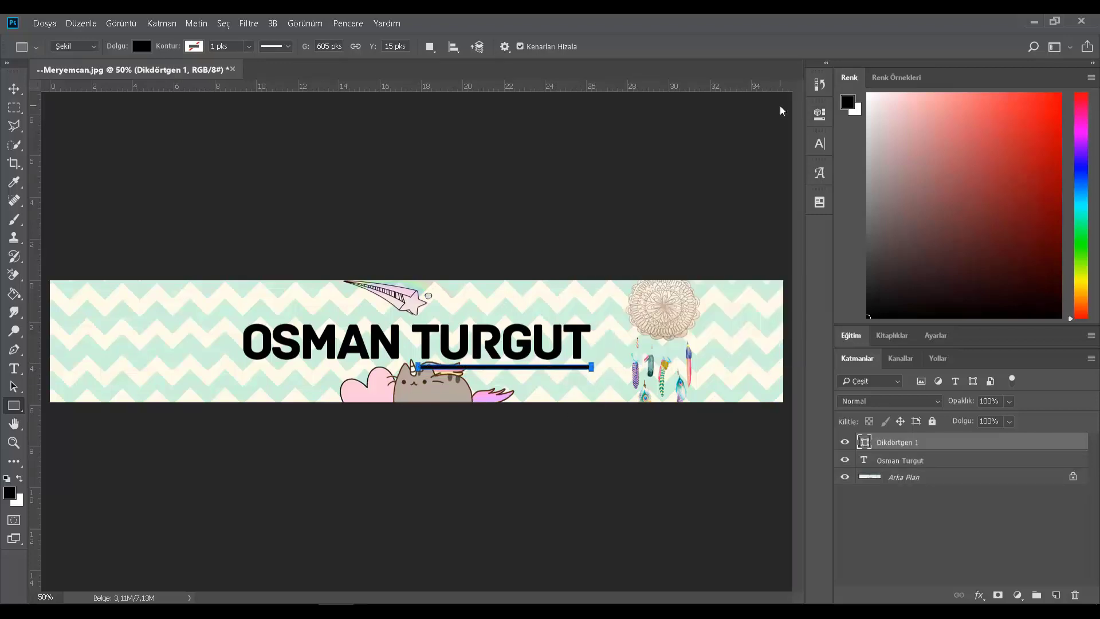
click(14, 89)
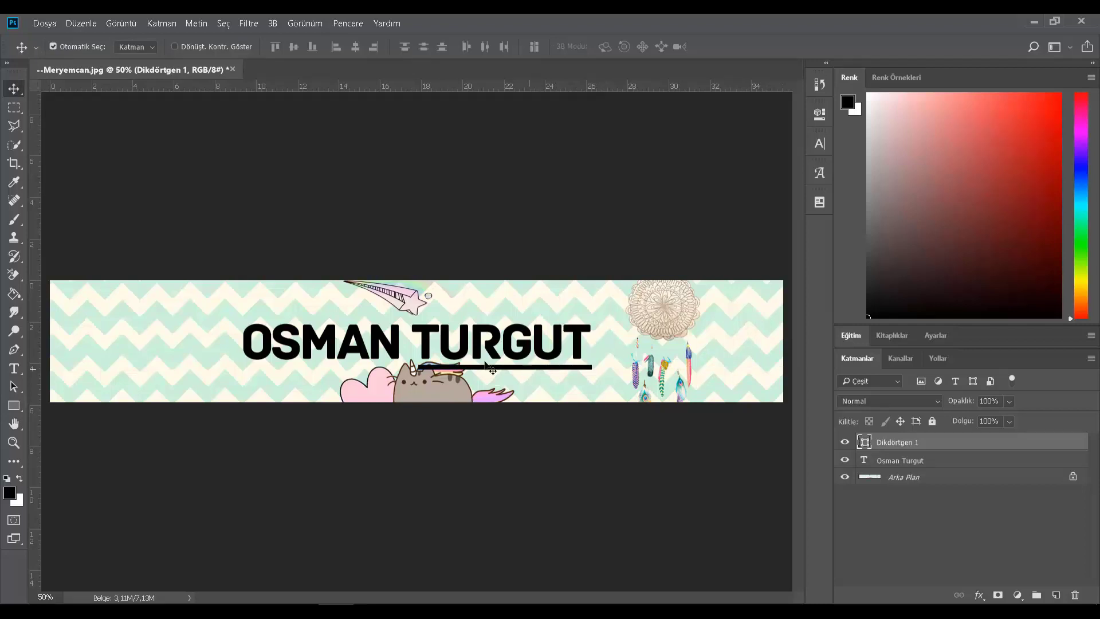
drag(424, 350, 467, 350)
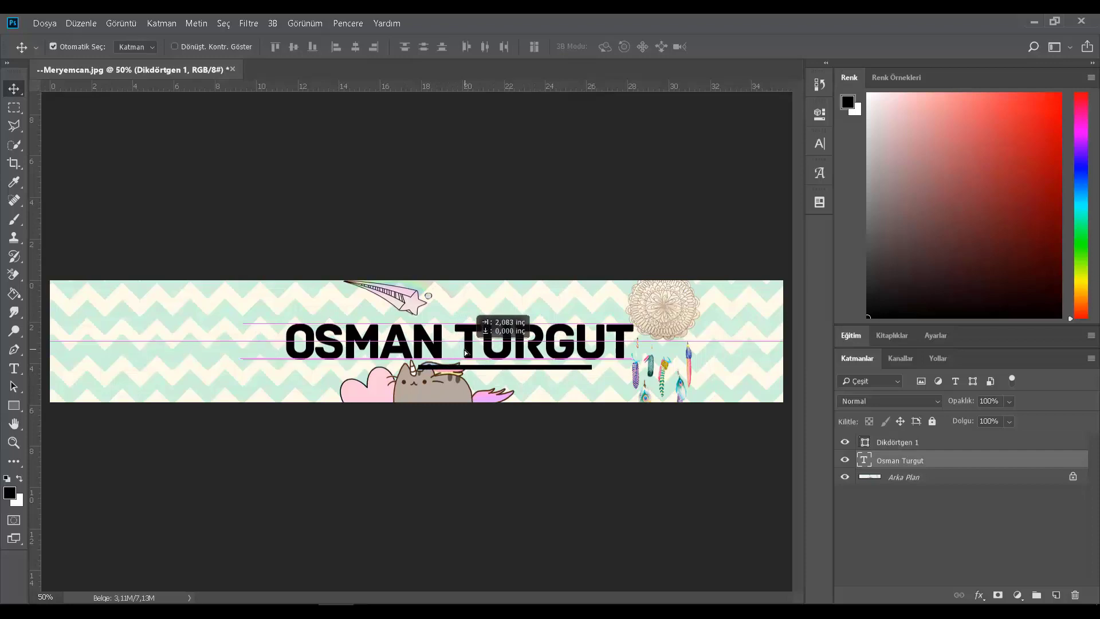
drag(469, 351, 545, 369)
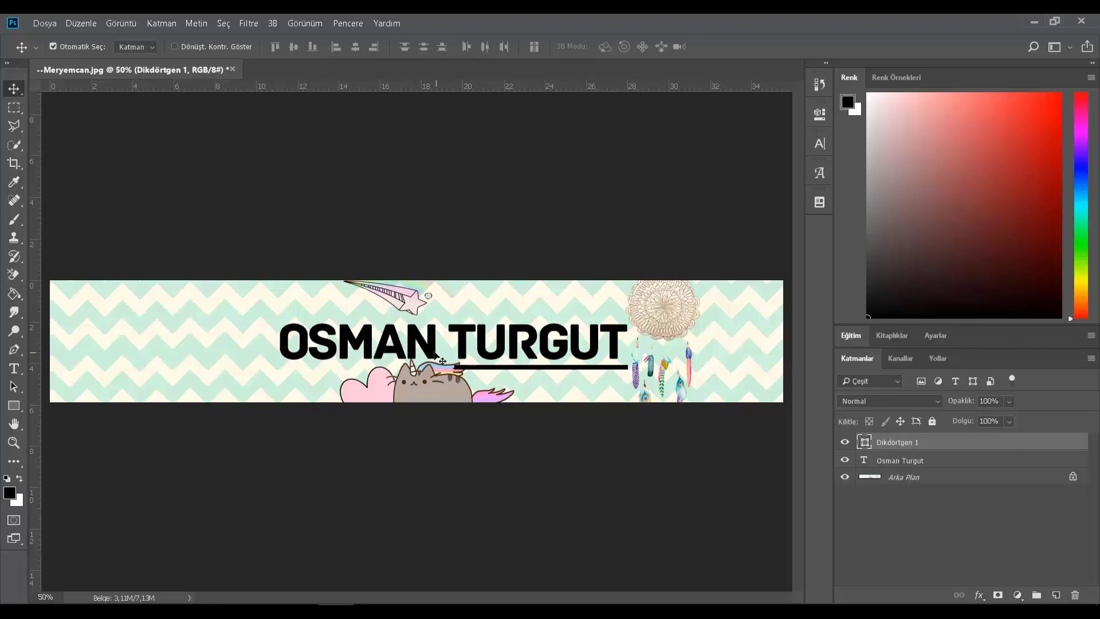
drag(441, 359, 437, 349)
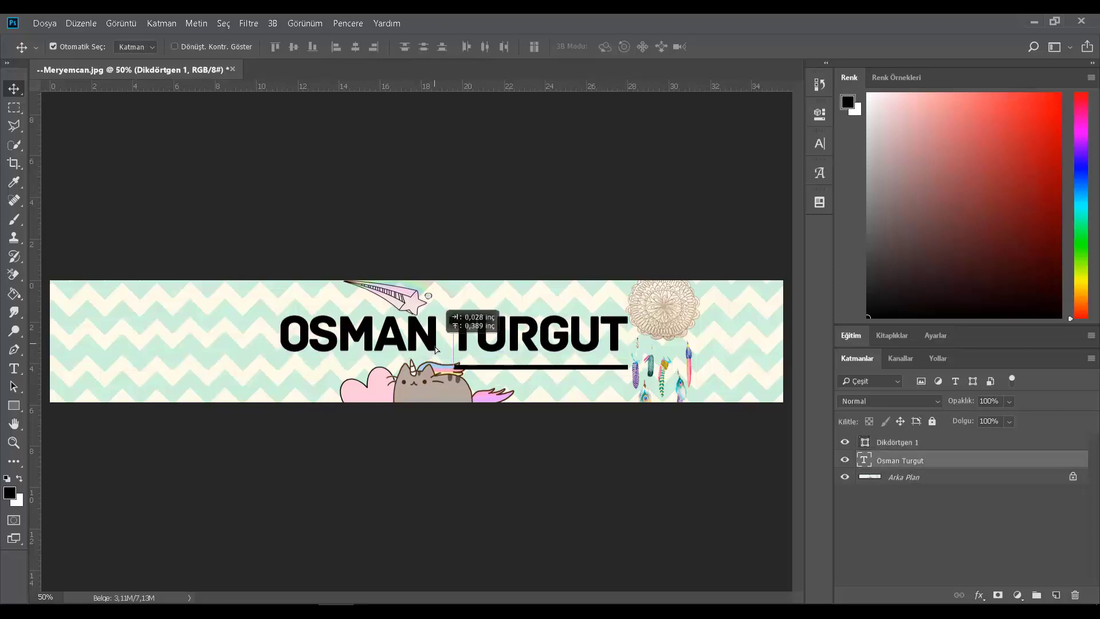
scroll(435, 349, up, 3)
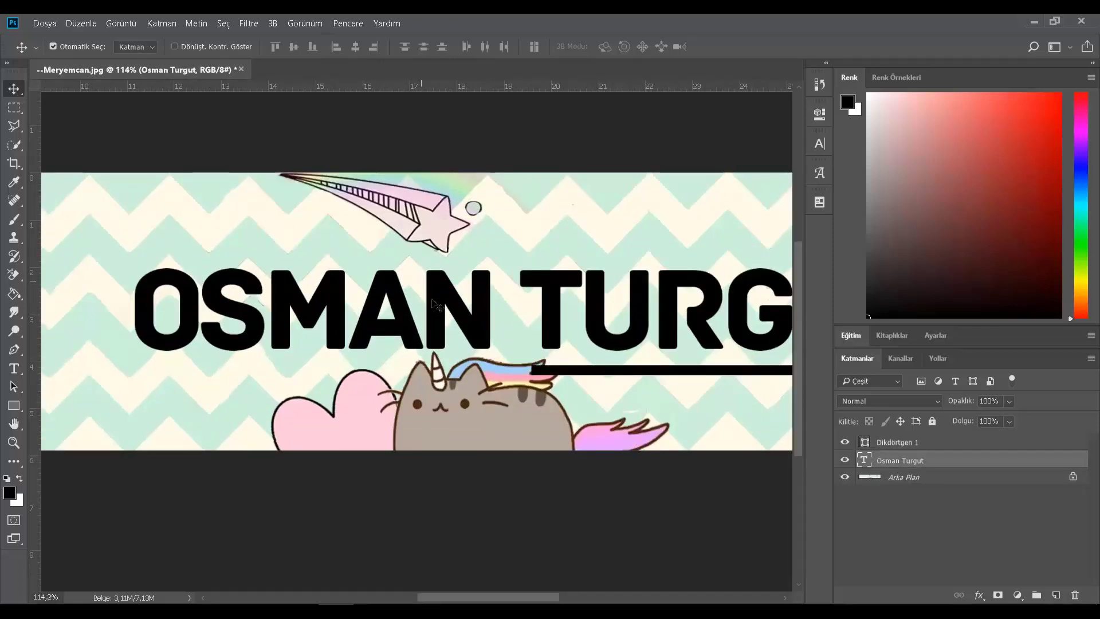
drag(433, 303, 433, 292)
Reposition the black underline bar directly under the title.
scroll(434, 293, down, 3)
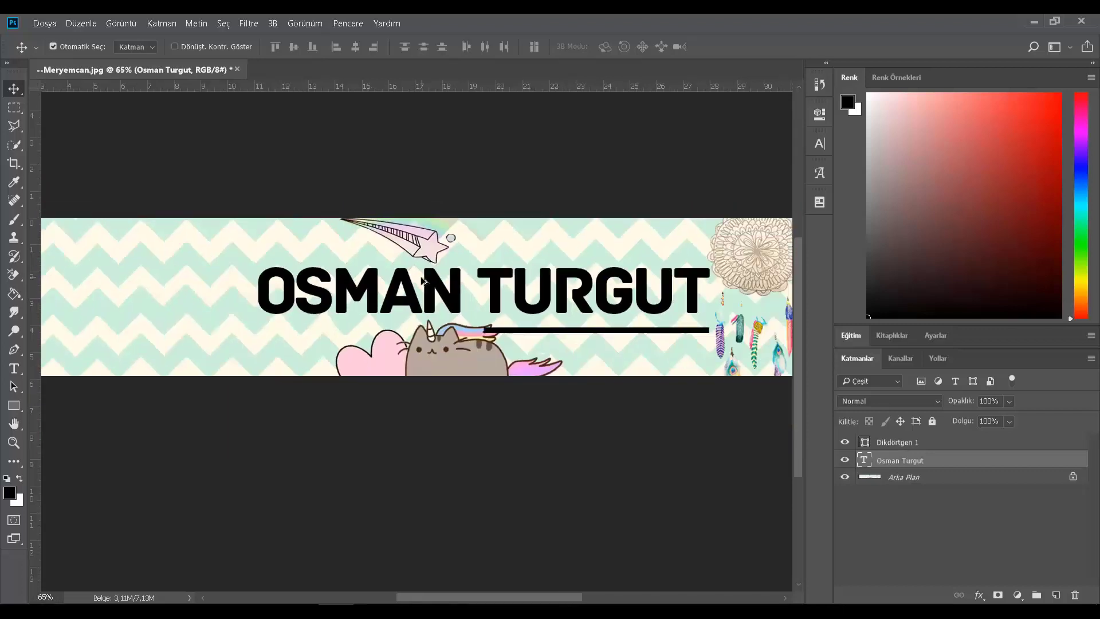
scroll(551, 325, up, 1)
scroll(567, 335, up, 2)
drag(573, 341, 571, 326)
scroll(572, 325, down, 3)
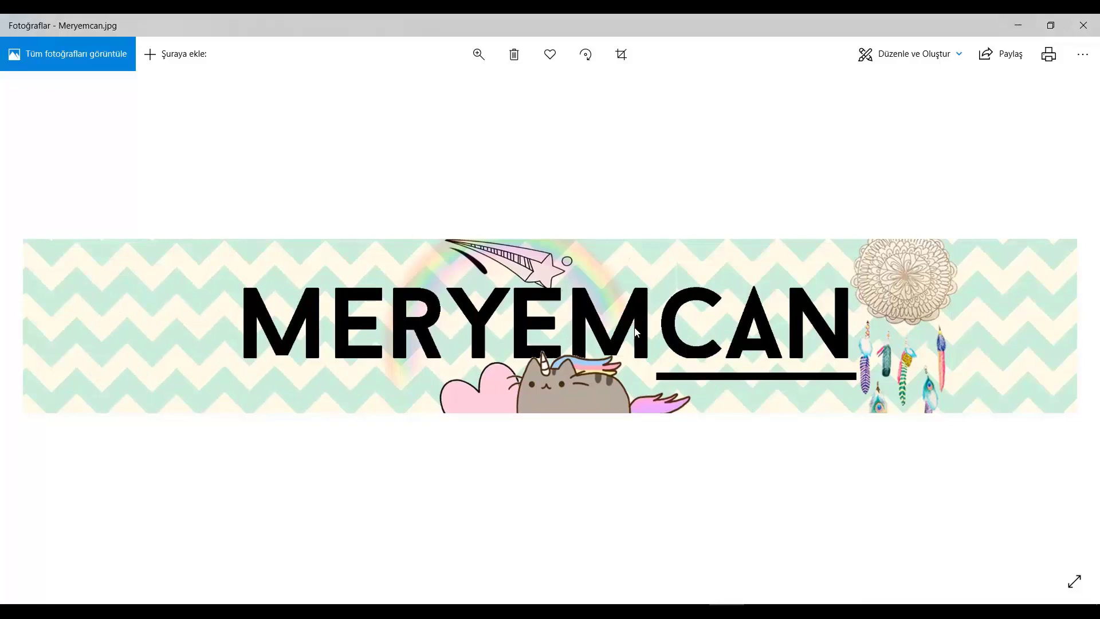
Drag Gökkuşağı.png from the Meryemcan folder onto the banner as a placed rainbow layer.
click(1018, 26)
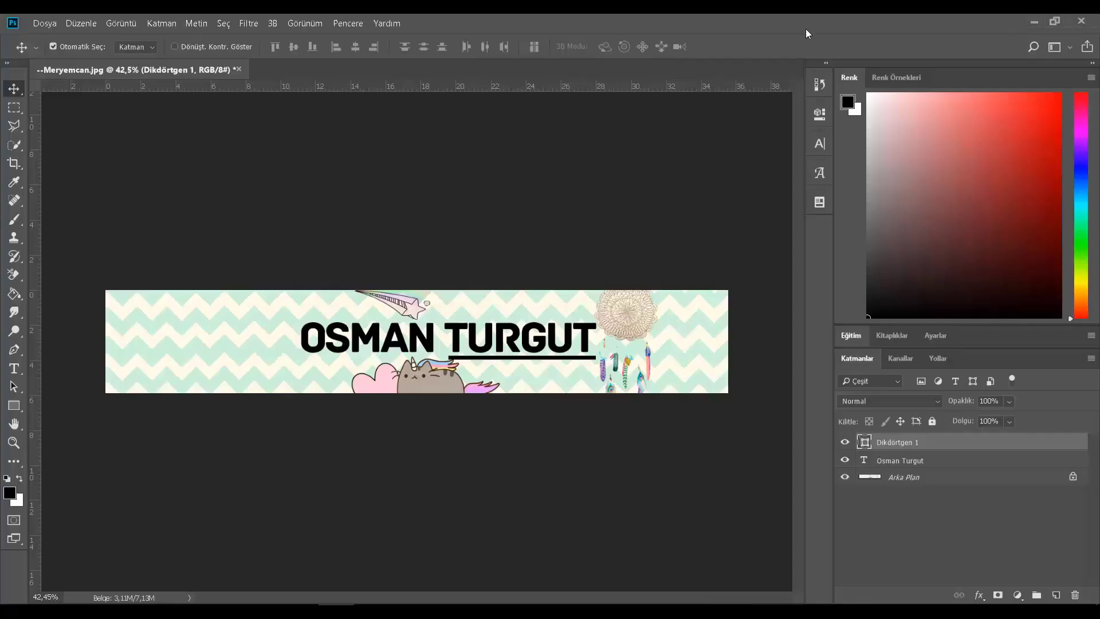
mouse_move(805, 33)
mouse_down()
mouse_move(458, 183)
mouse_move(394, 502)
mouse_up()
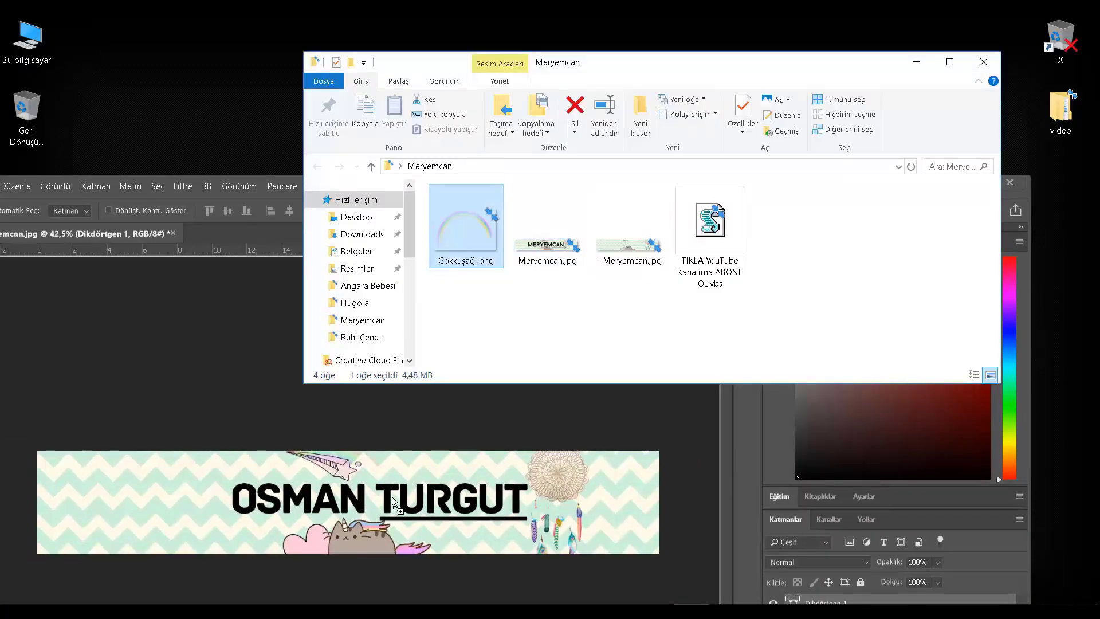
drag(702, 191, 715, 259)
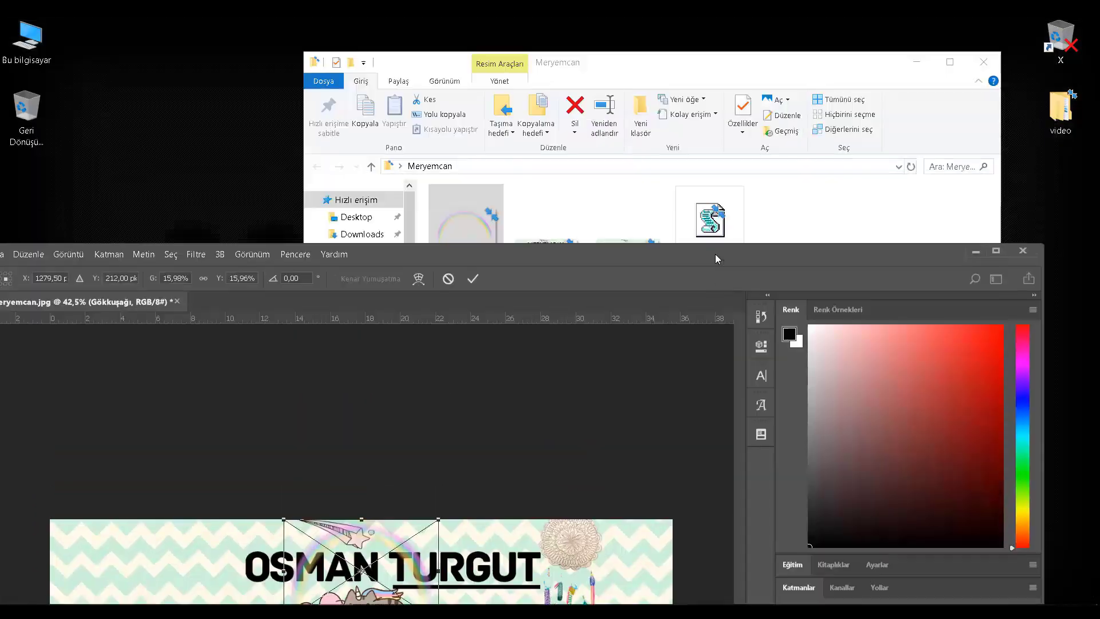
double_click(714, 254)
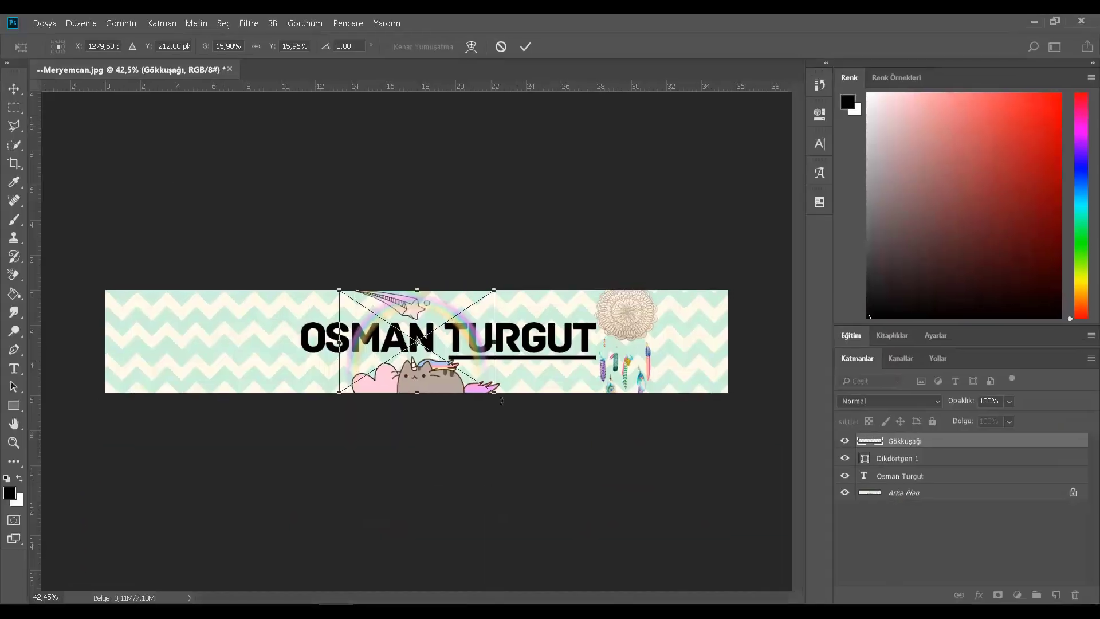
Squash the rainbow vertically, shift it left over OSMAN, and commit the transform.
drag(478, 352, 481, 312)
scroll(472, 352, up, 3)
scroll(462, 343, up, 2)
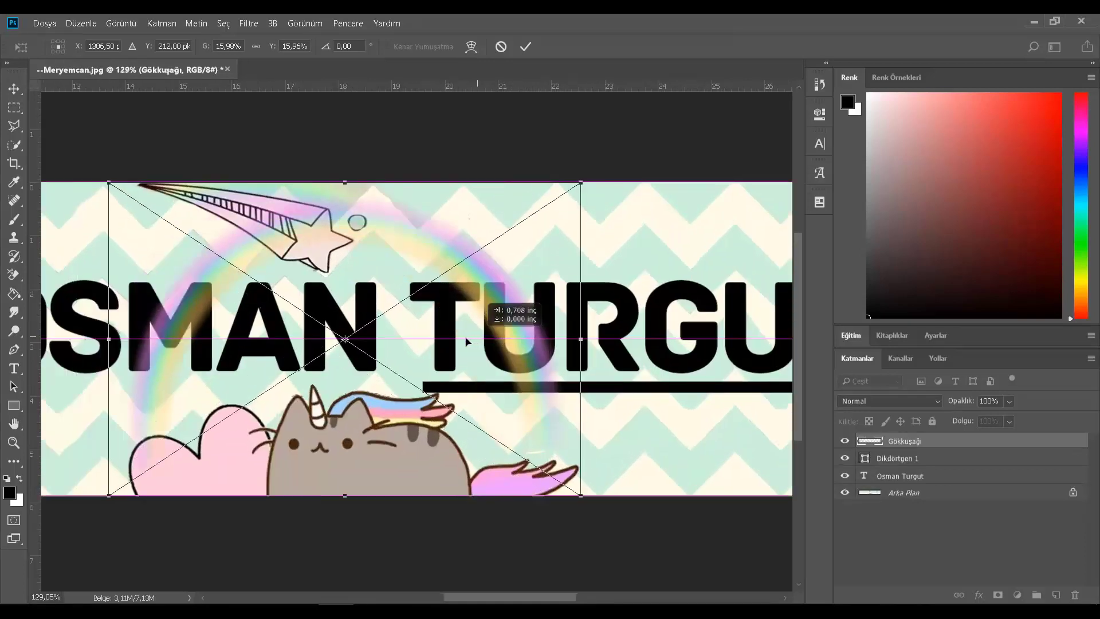
drag(91, 184, 98, 262)
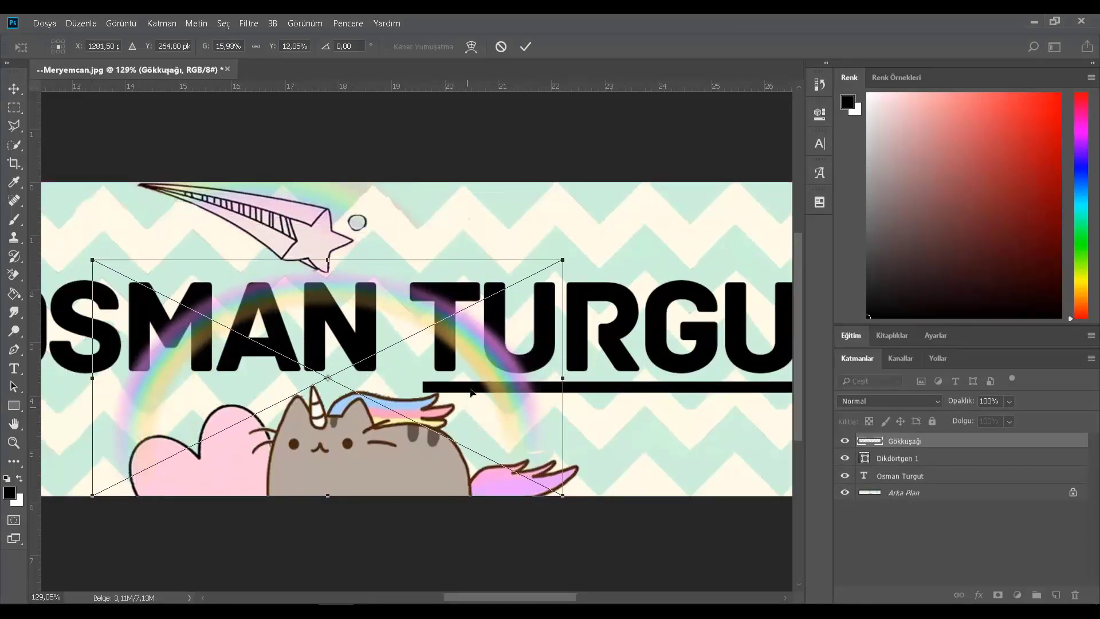
drag(470, 390, 448, 340)
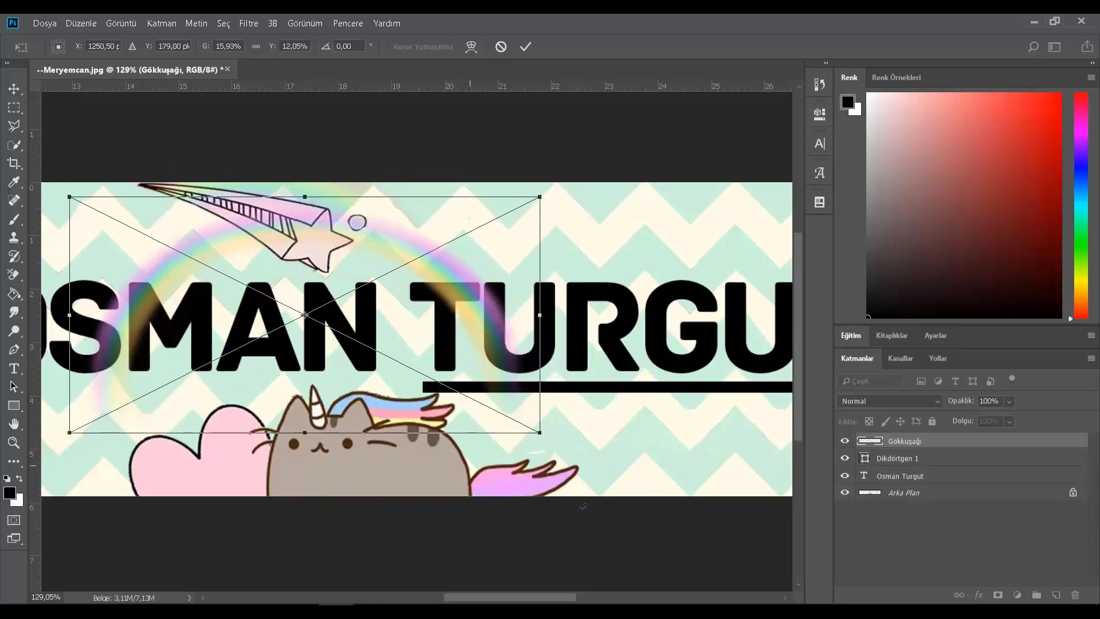
scroll(583, 393, left, 5)
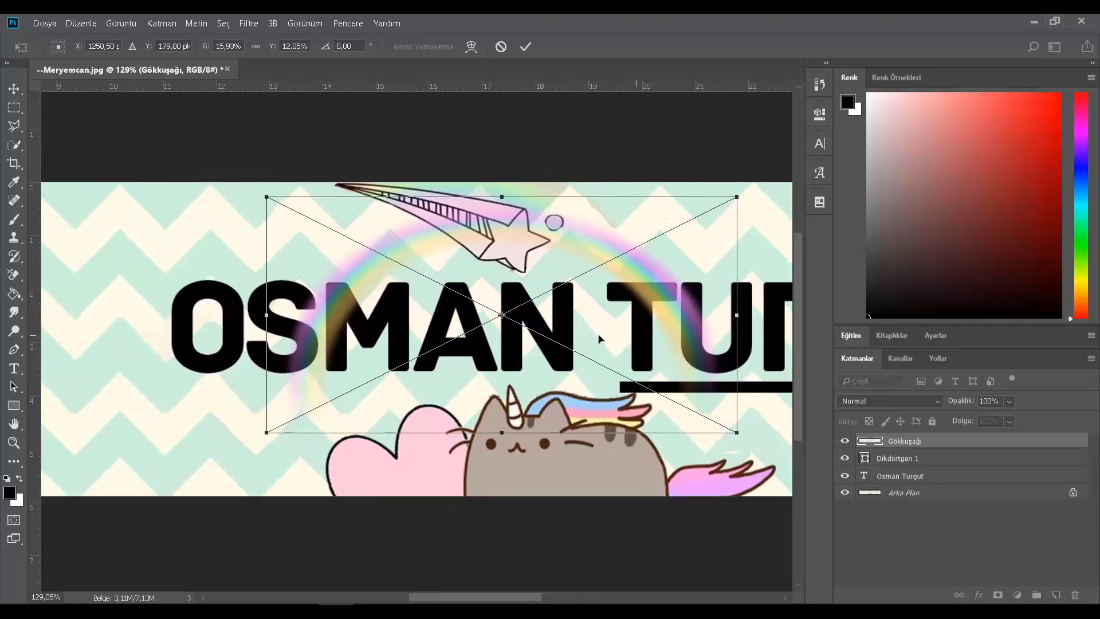
drag(624, 344, 512, 335)
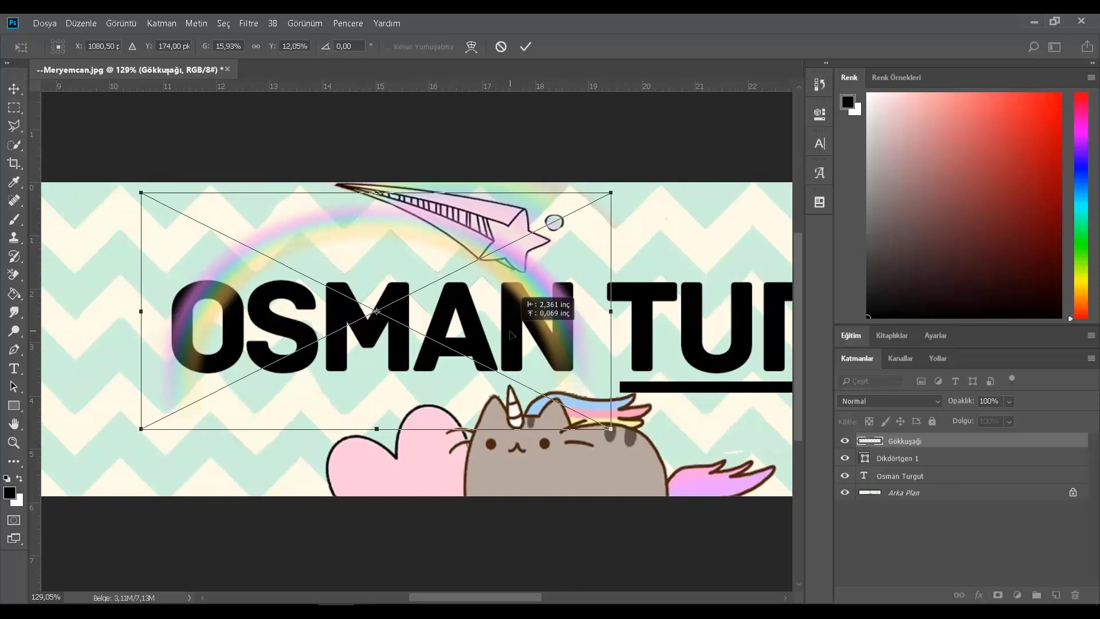
click(529, 46)
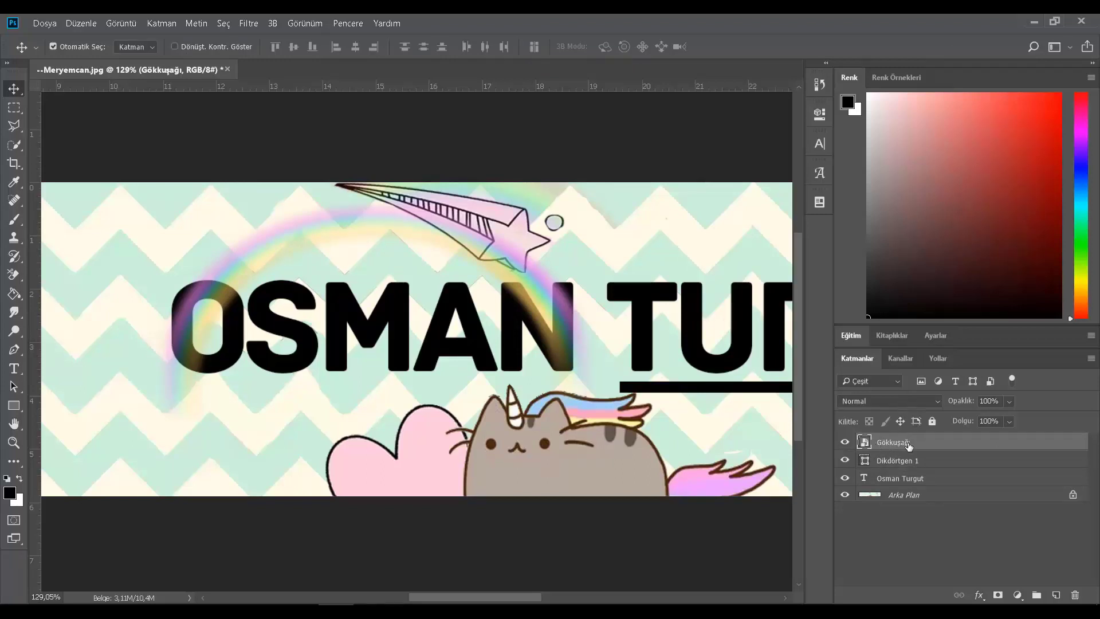
drag(909, 446, 918, 481)
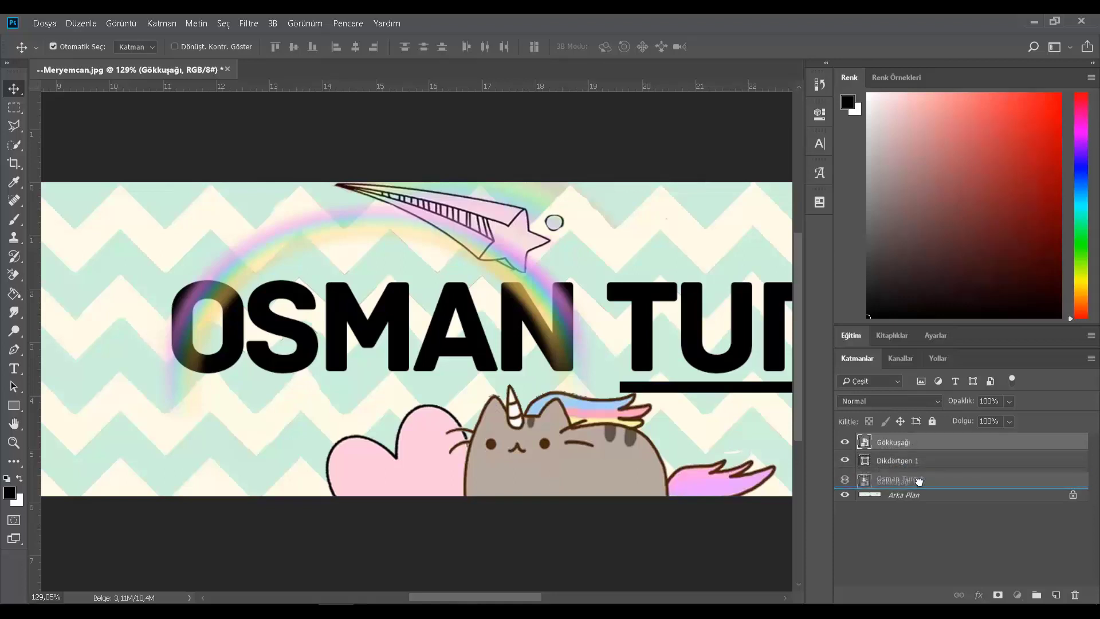
drag(918, 481, 930, 486)
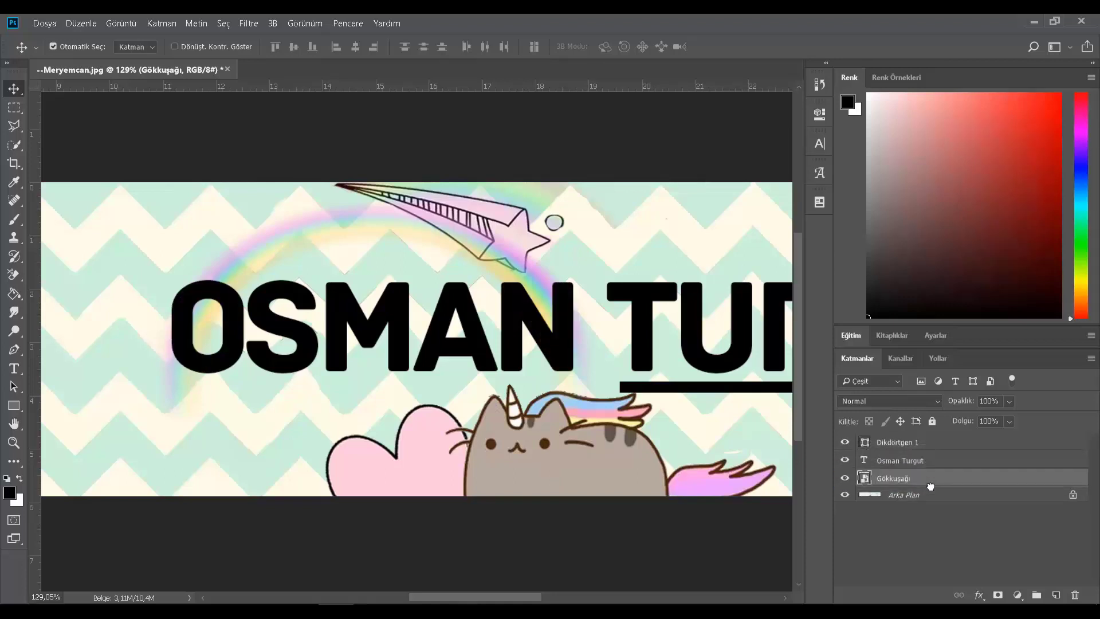
scroll(537, 293, down, 5)
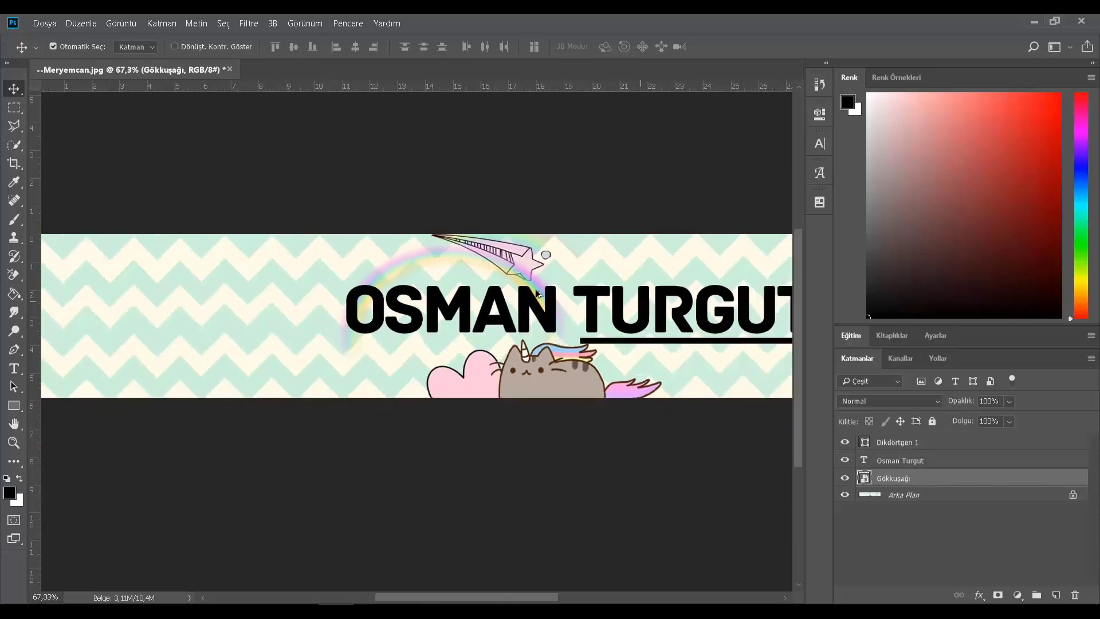
scroll(537, 293, down, 2)
scroll(521, 302, up, 3)
scroll(521, 301, up, 3)
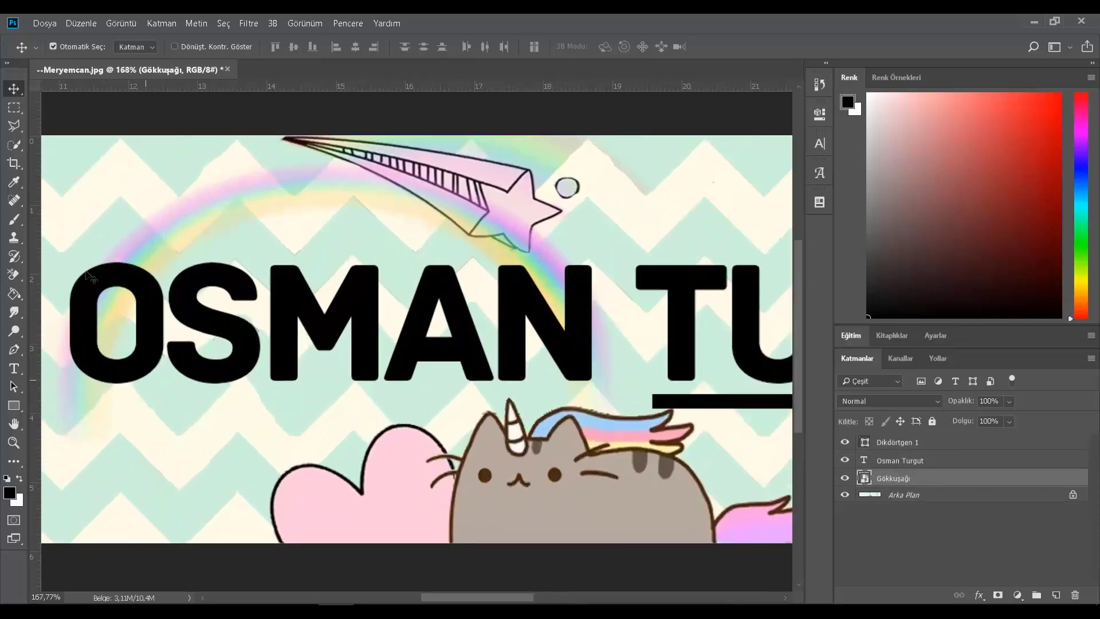
scroll(365, 318, down, 1)
scroll(365, 318, down, 2)
scroll(509, 323, down, 1)
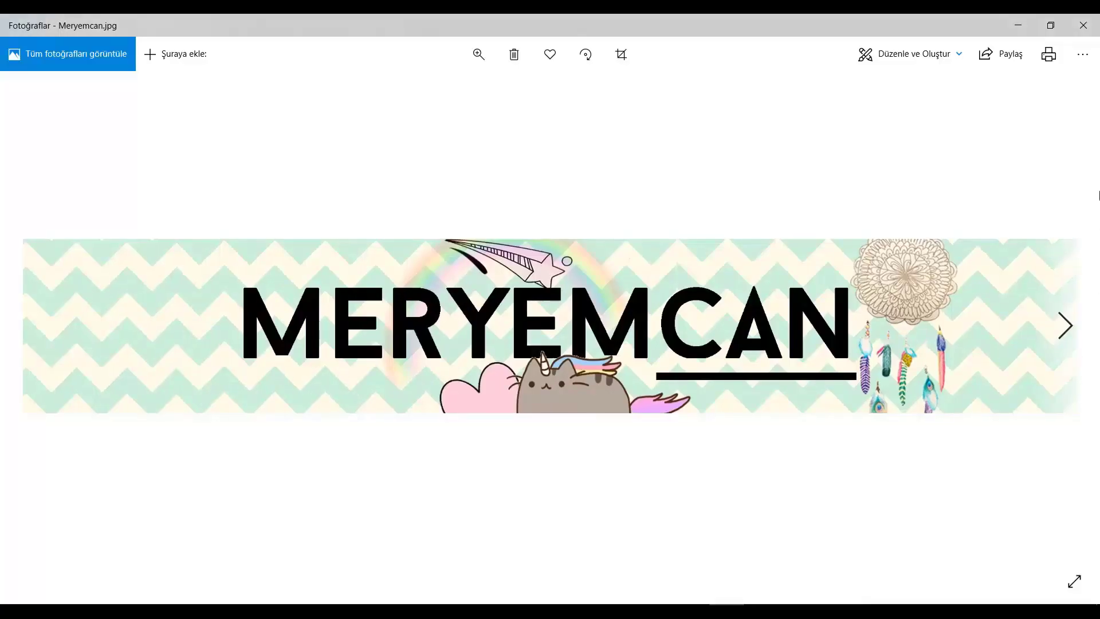
Minimize the Photos reference viewer to return to the Photoshop banner.
click(1007, 29)
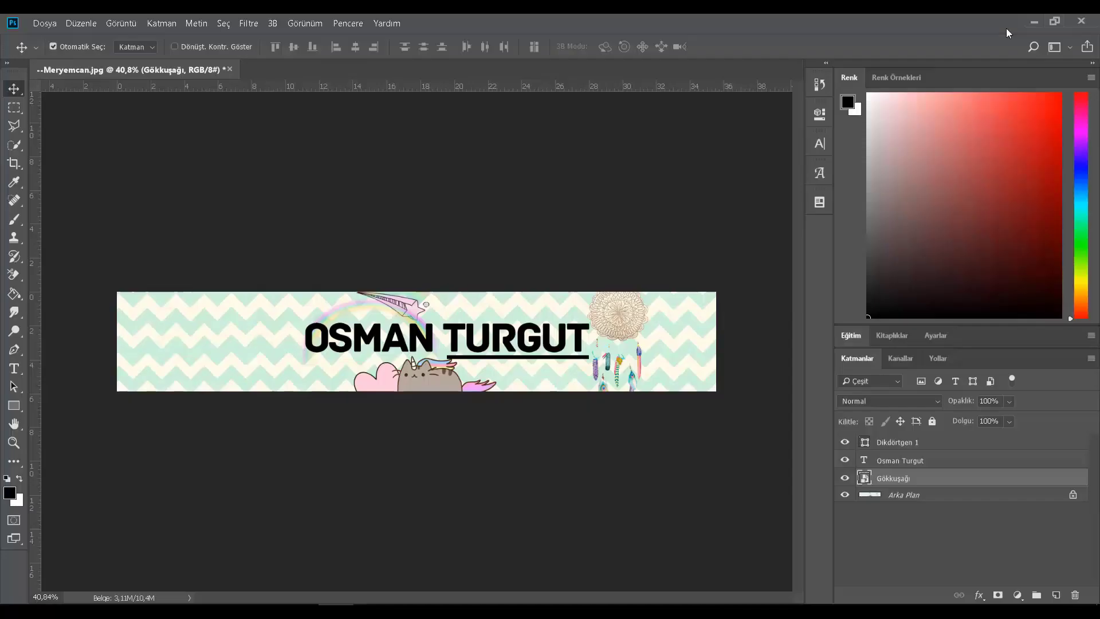